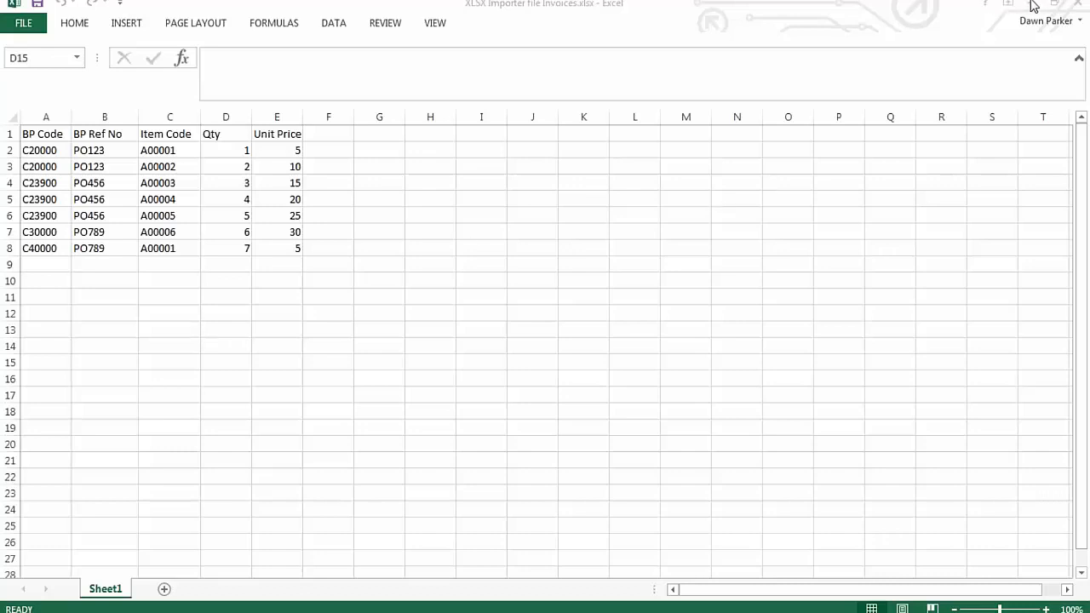
Switch to the remote SAP Business One session for the Demo 3 company and unlock it with the account password.
left_click(226, 477)
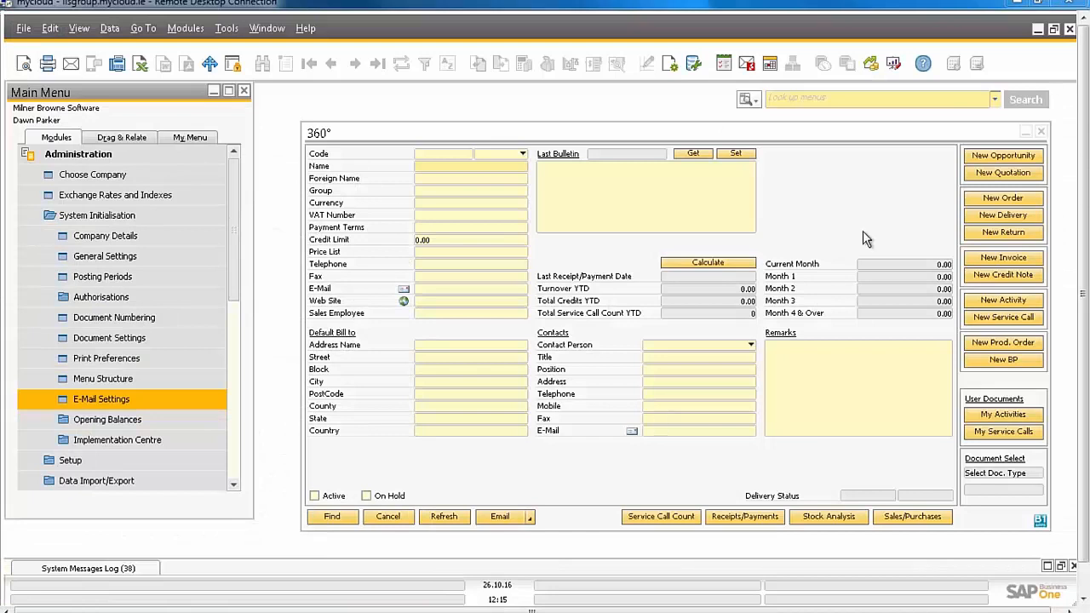
left_click(1037, 30)
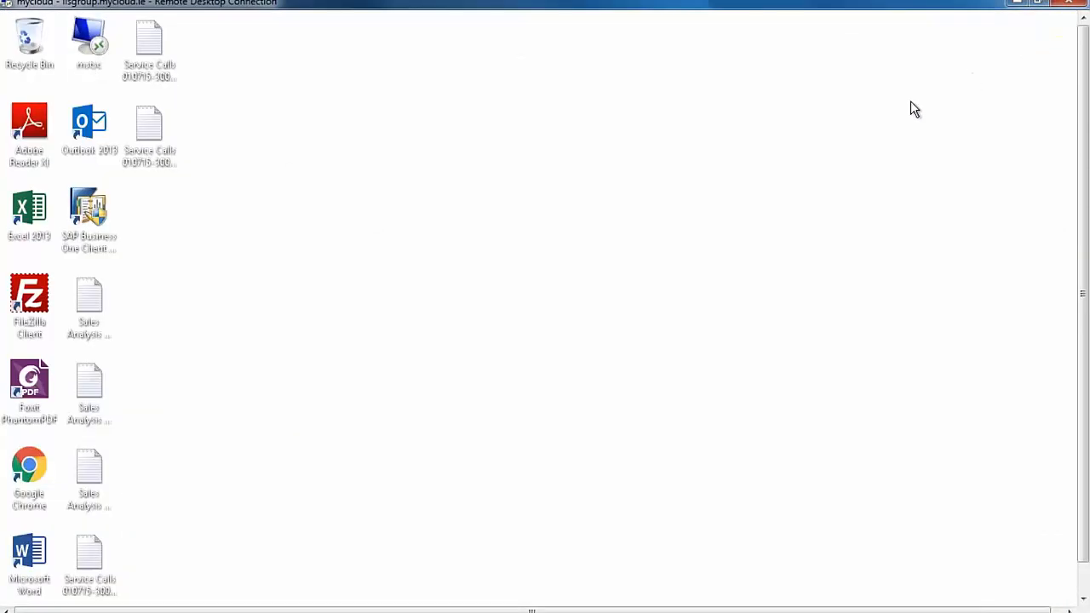
left_click(29, 380)
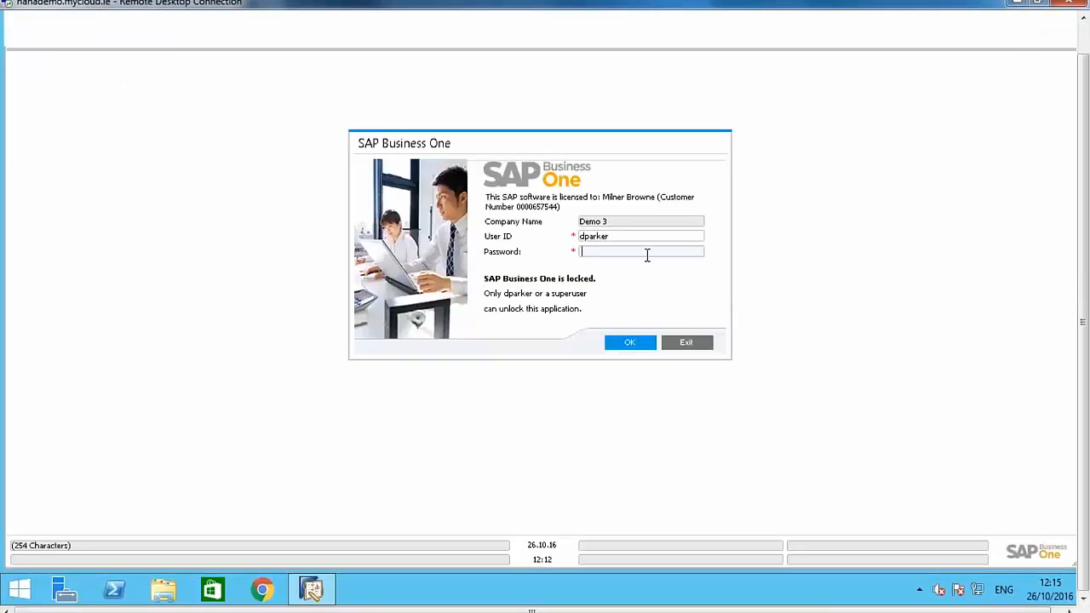
type("*******")
key("Return")
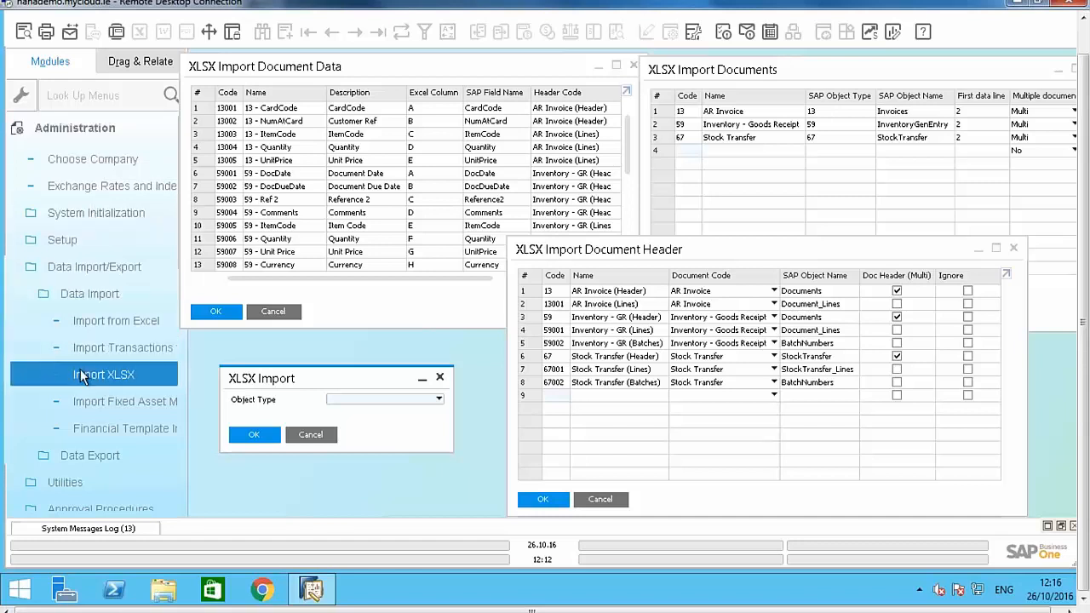
Set the XLSX Import object type to AR Invoice.
left_click(436, 401)
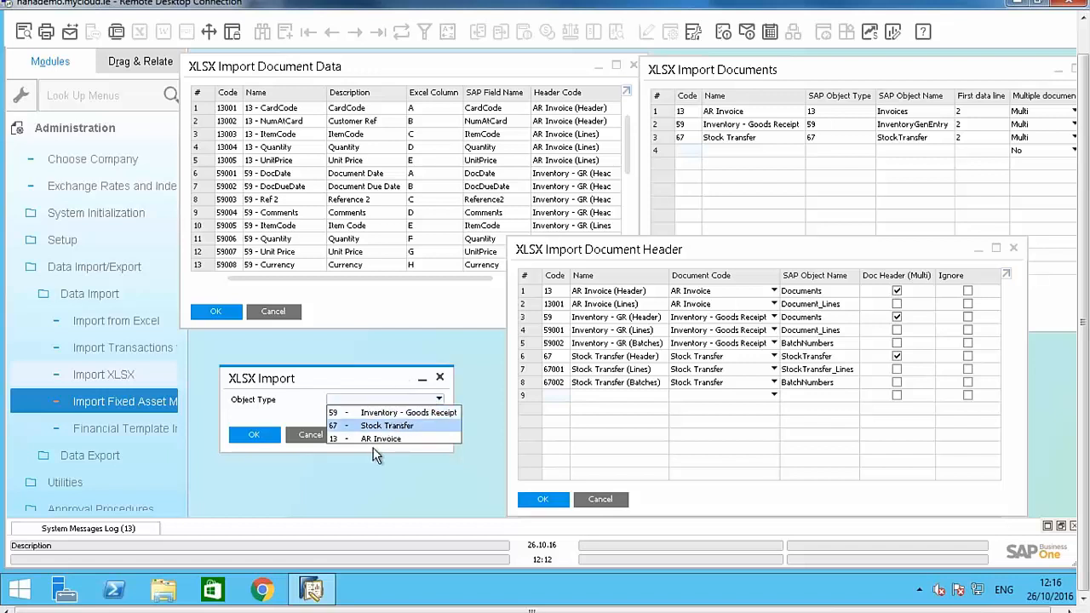
left_click(378, 426)
left_click(418, 400)
left_click(398, 435)
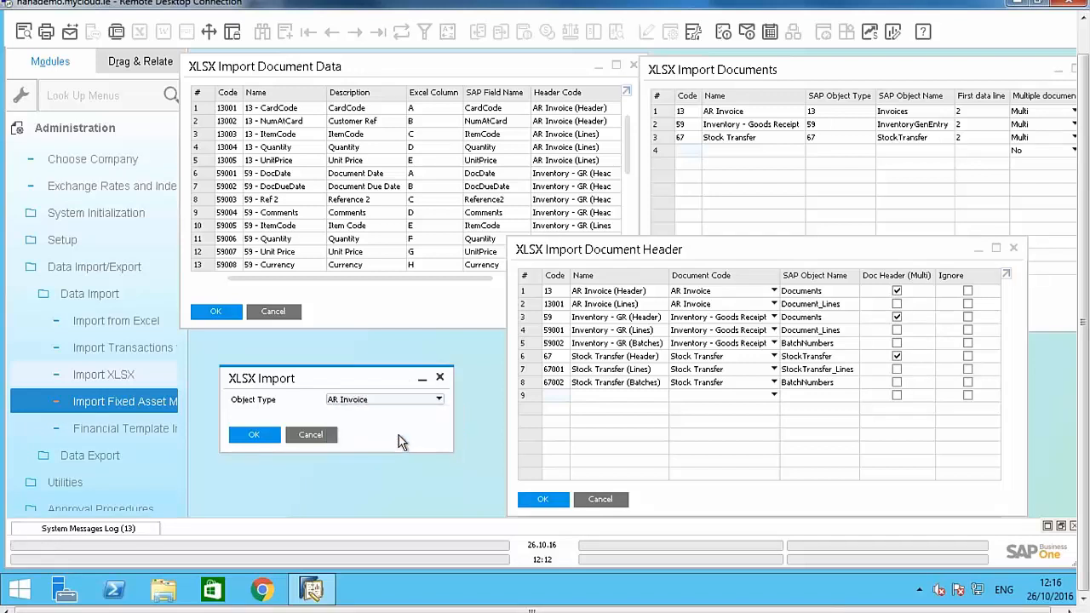
Import the "XLSX Importer file Invoices" workbook from the Desktop and acknowledge the system messages.
left_click(254, 435)
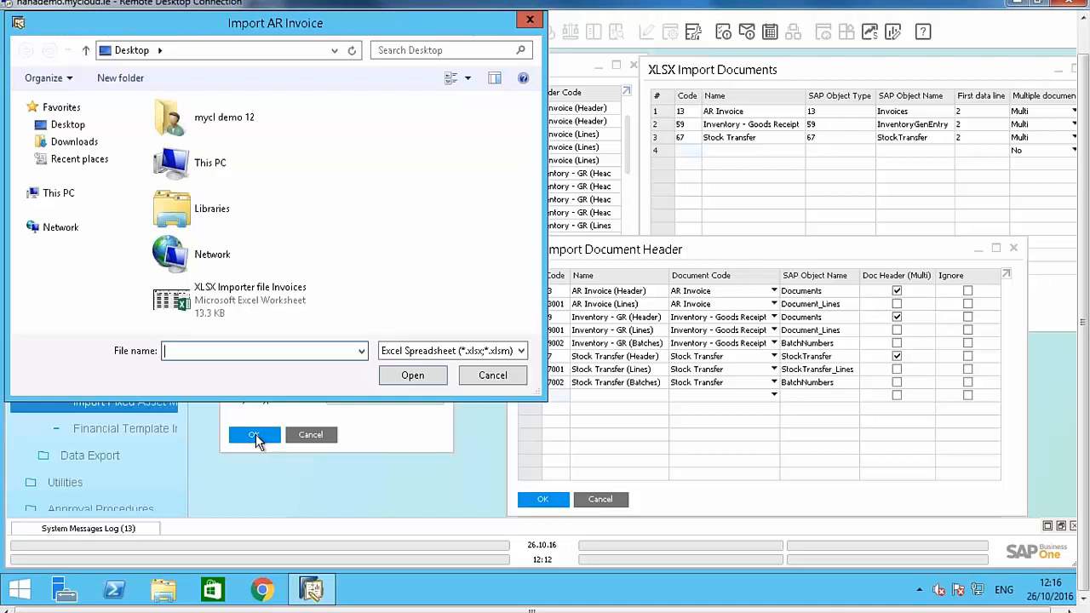
left_click(229, 294)
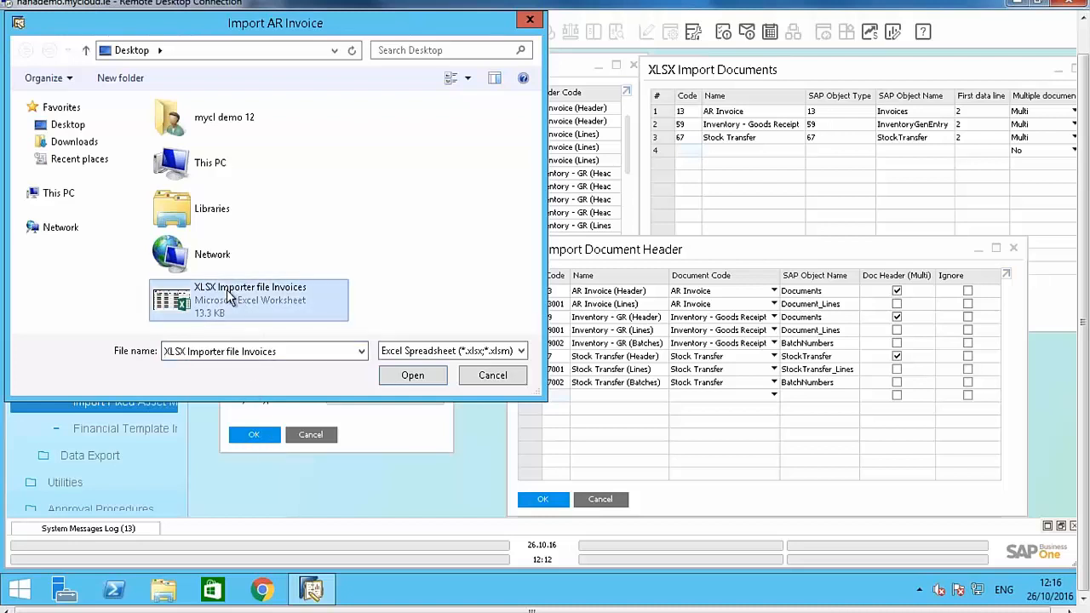
left_click(404, 375)
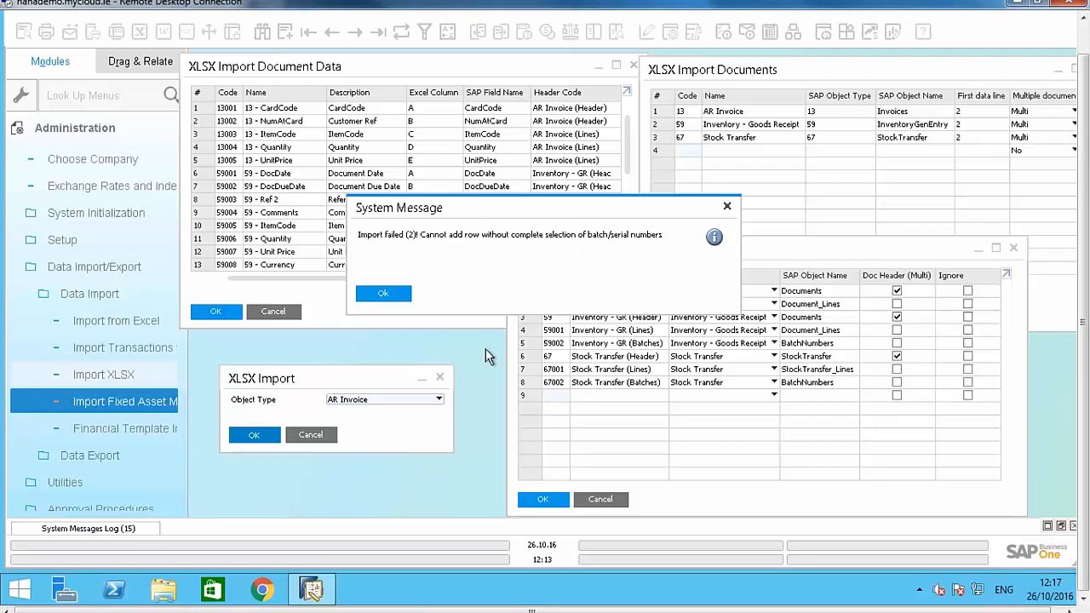
left_click(383, 294)
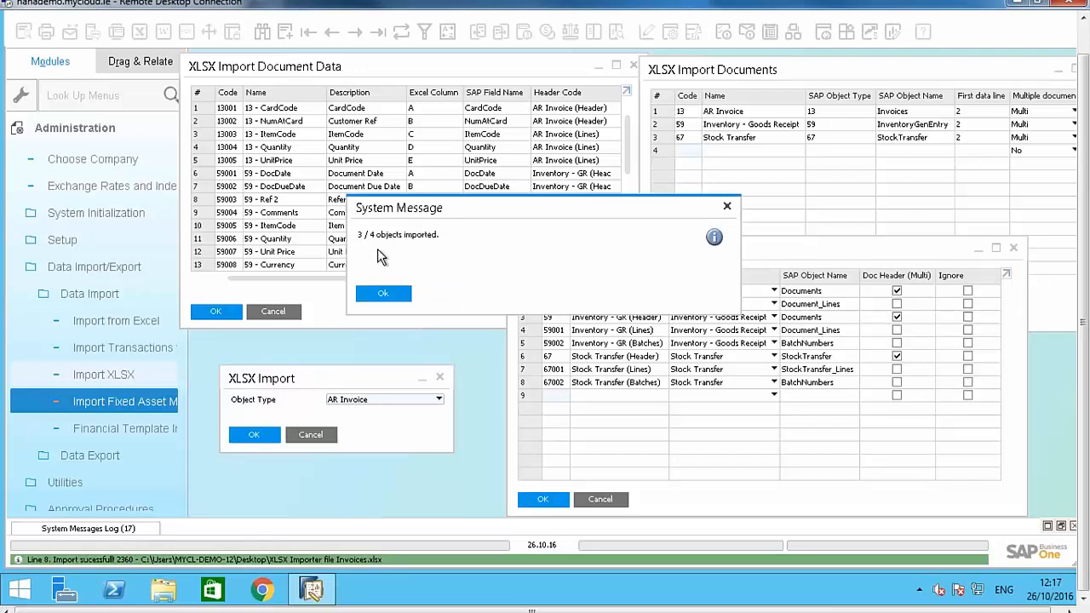
left_click(383, 294)
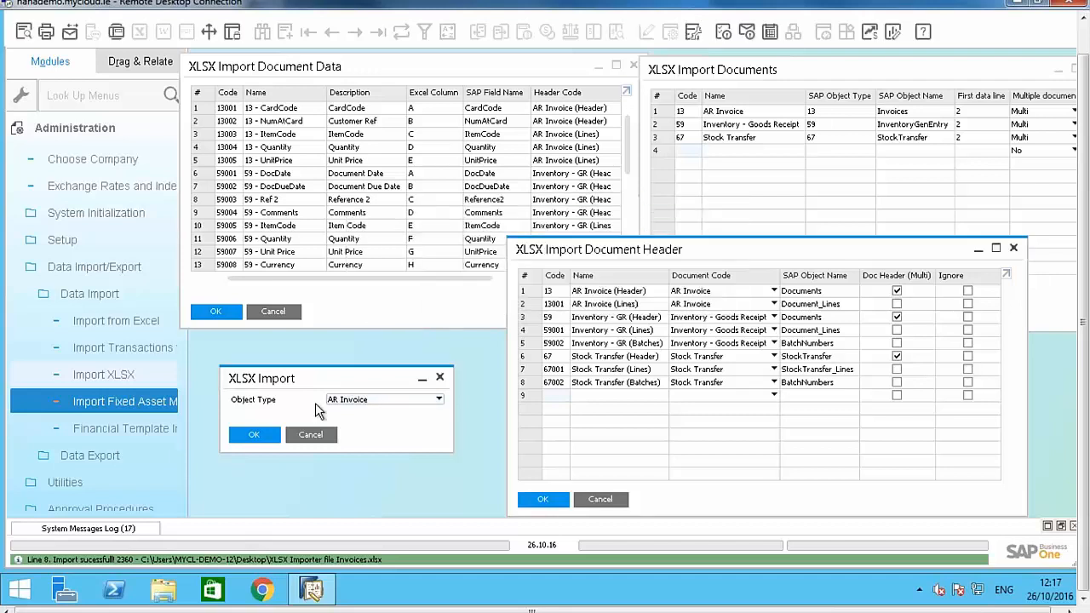
Open the A/R Invoice form from the Sales - A/R module.
left_click(64, 128)
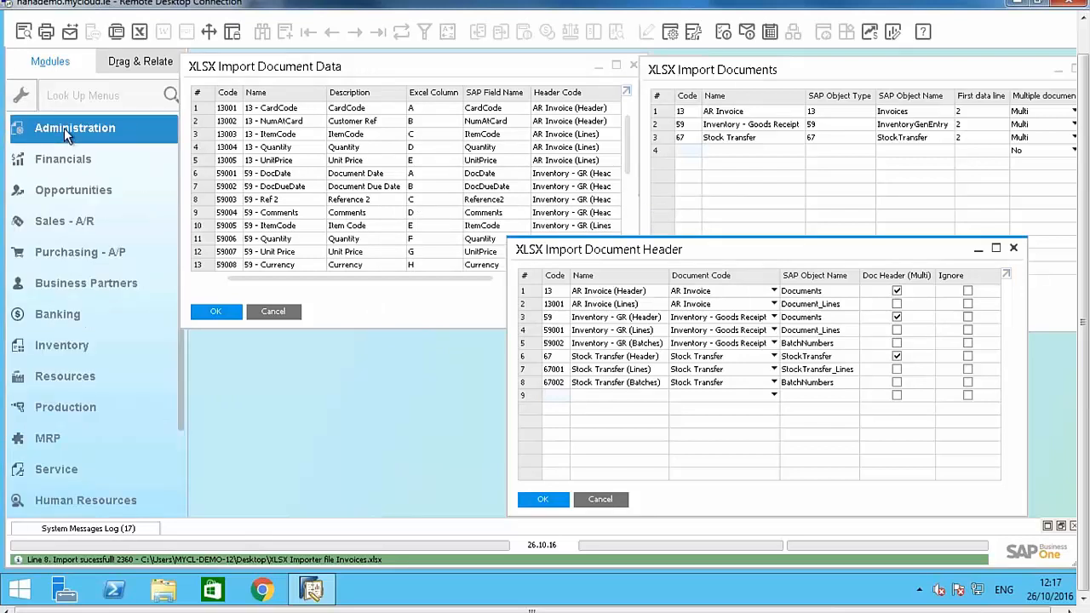
left_click(57, 217)
left_click(81, 375)
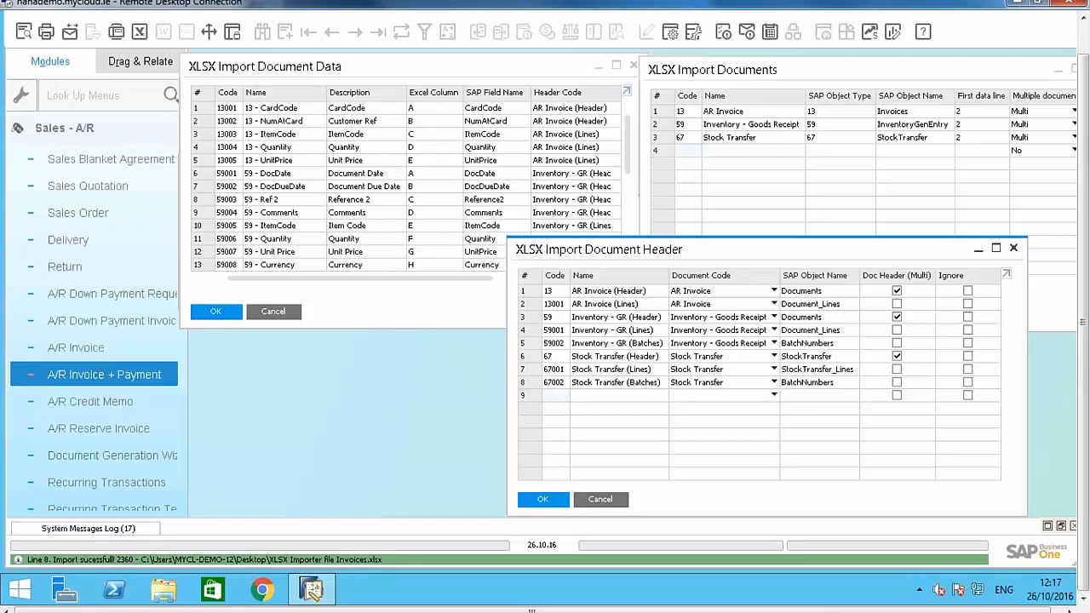
left_click(96, 348)
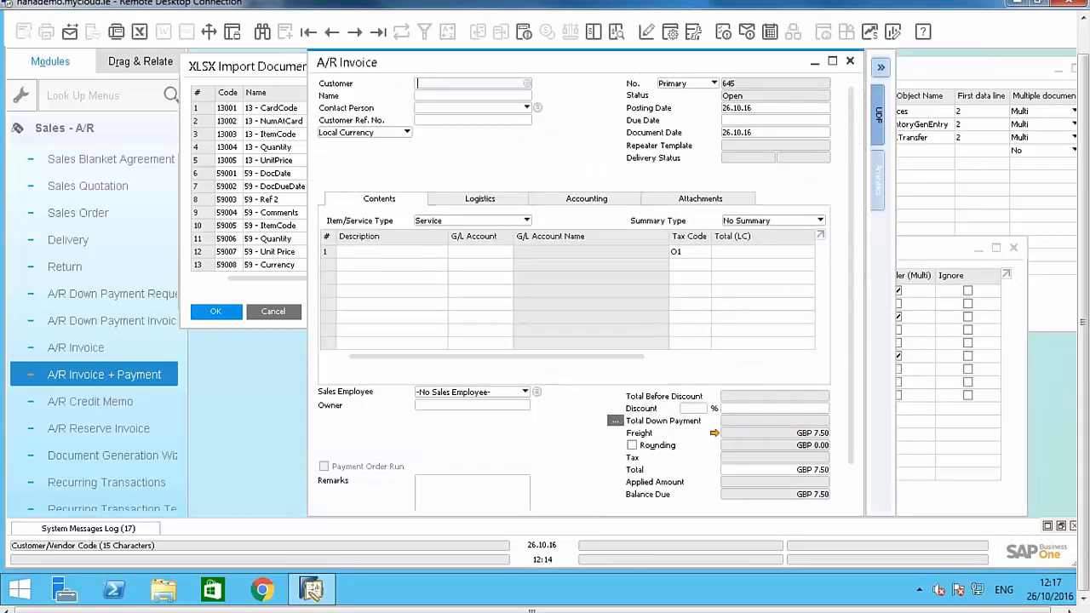
Browse back through the imported A/R invoices to the one with customer reference PO123, checking their item lines, quantities and prices.
left_click(332, 32)
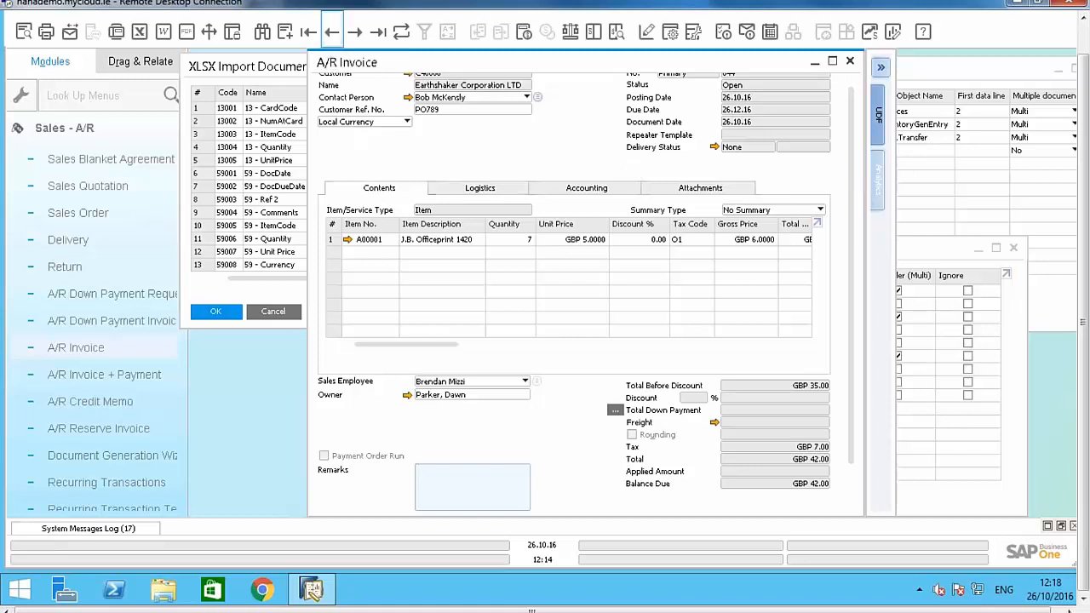
left_click(331, 31)
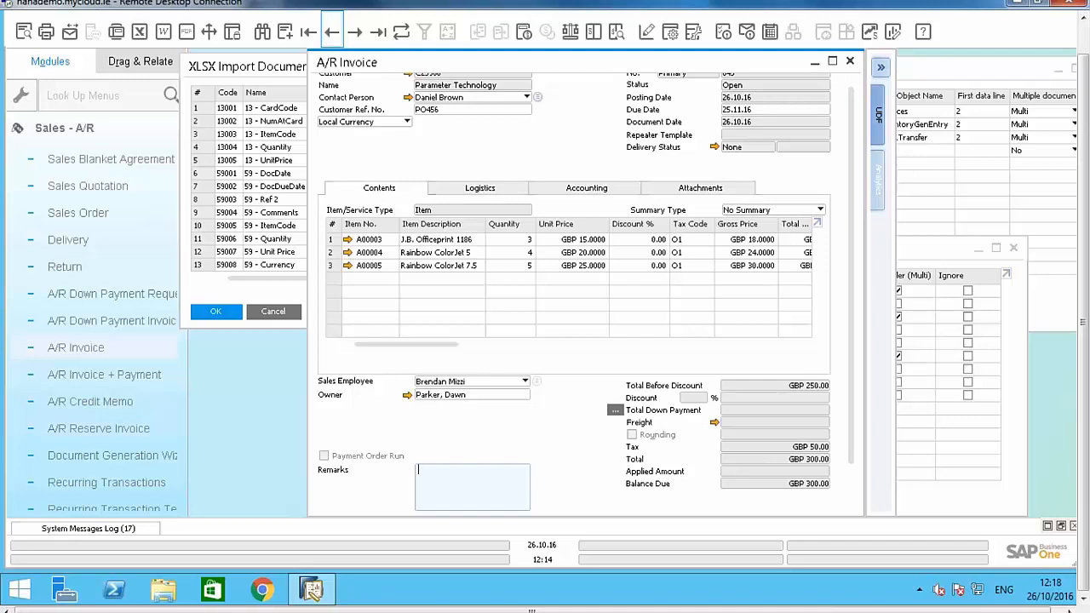
left_click(331, 32)
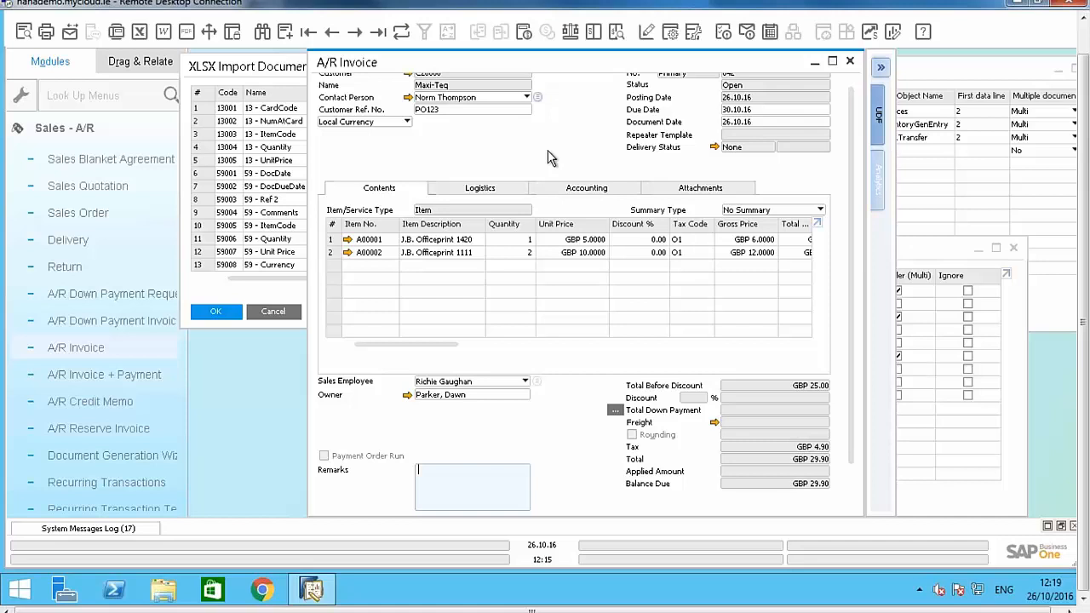
Minimise the open A/R Invoice windows.
left_click(814, 60)
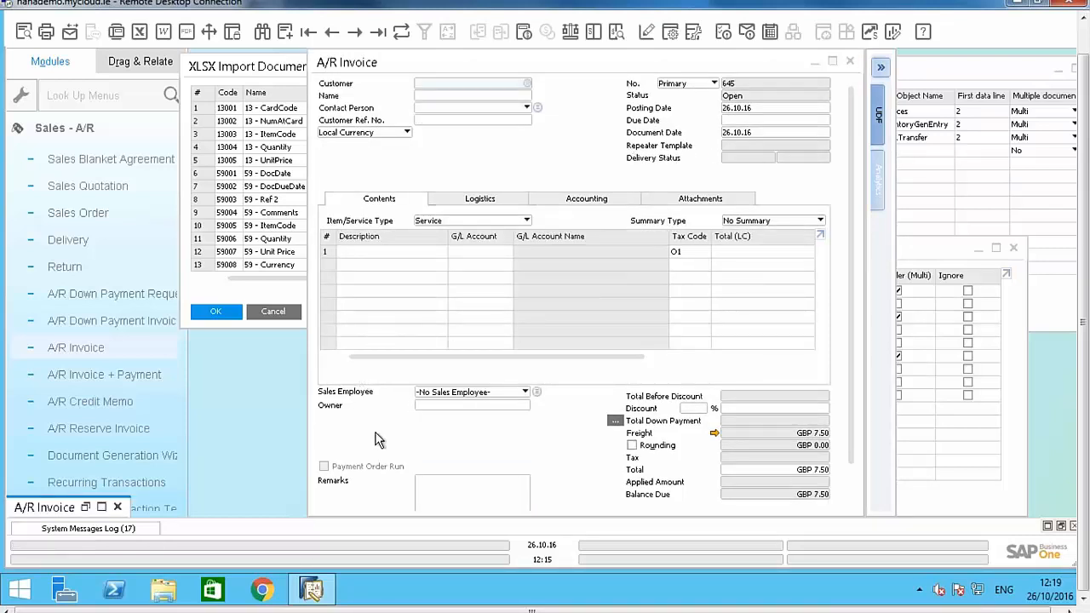
left_click(816, 68)
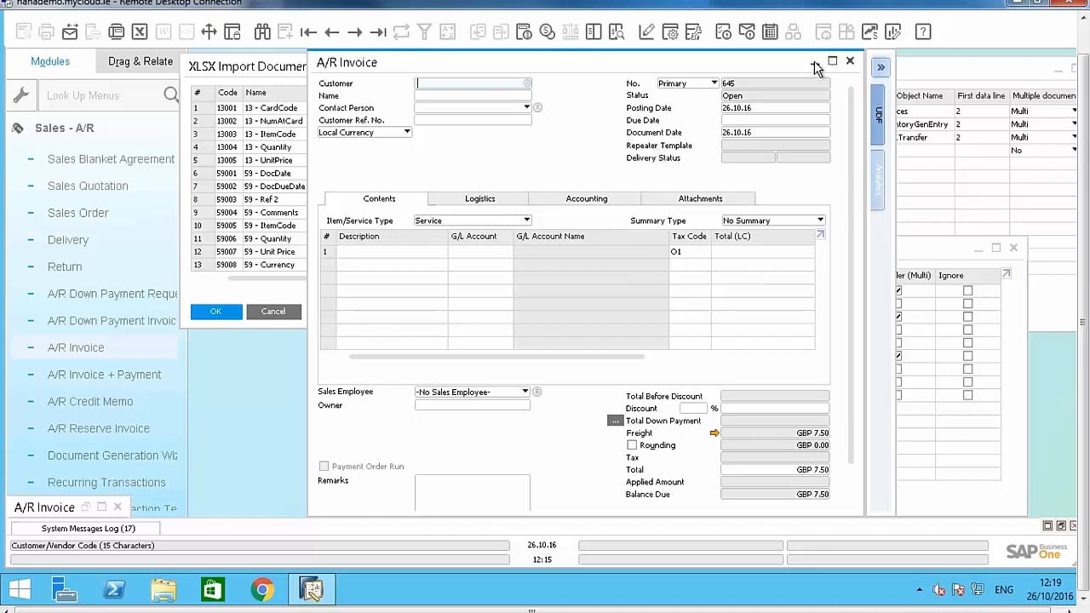
left_click(815, 64)
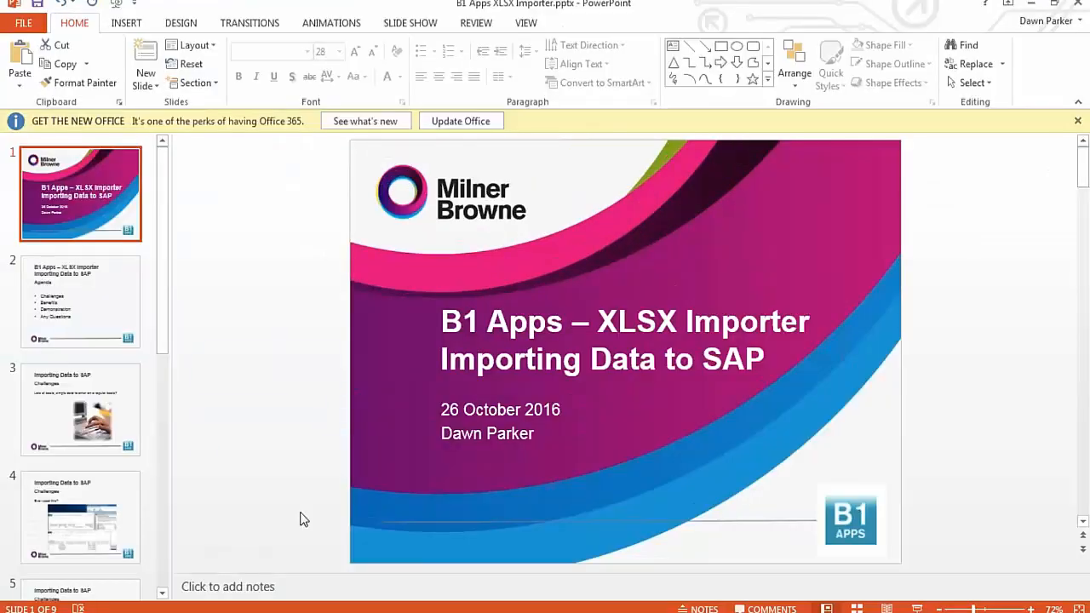
Run the B1 Apps XLSX Importer presentation in PowerPoint as a slide show and advance to the "Any Questions?" slide.
left_click(917, 608)
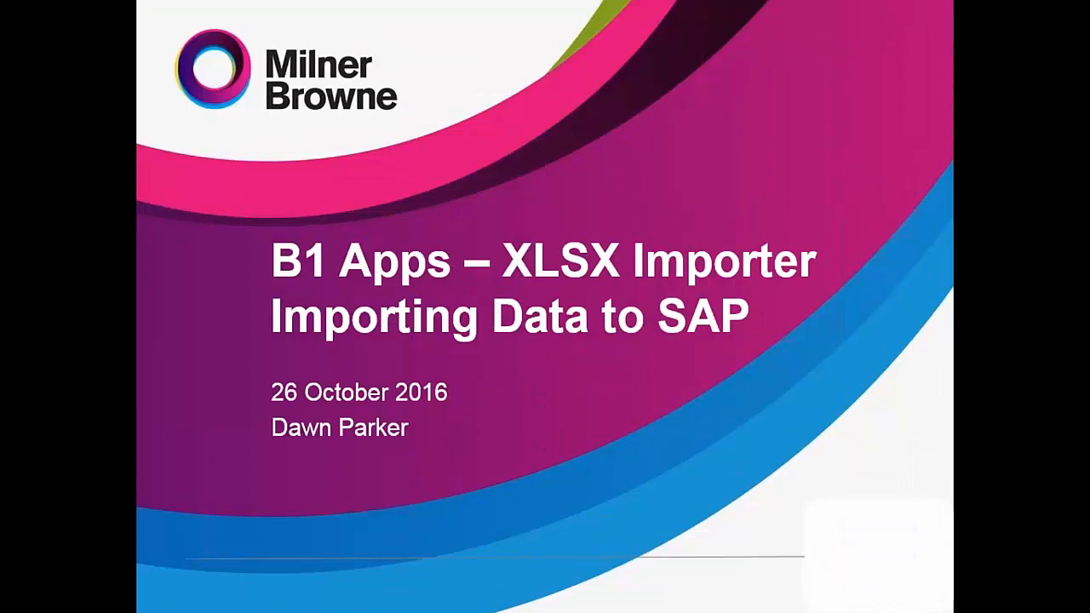
key("Right")
key("Right")
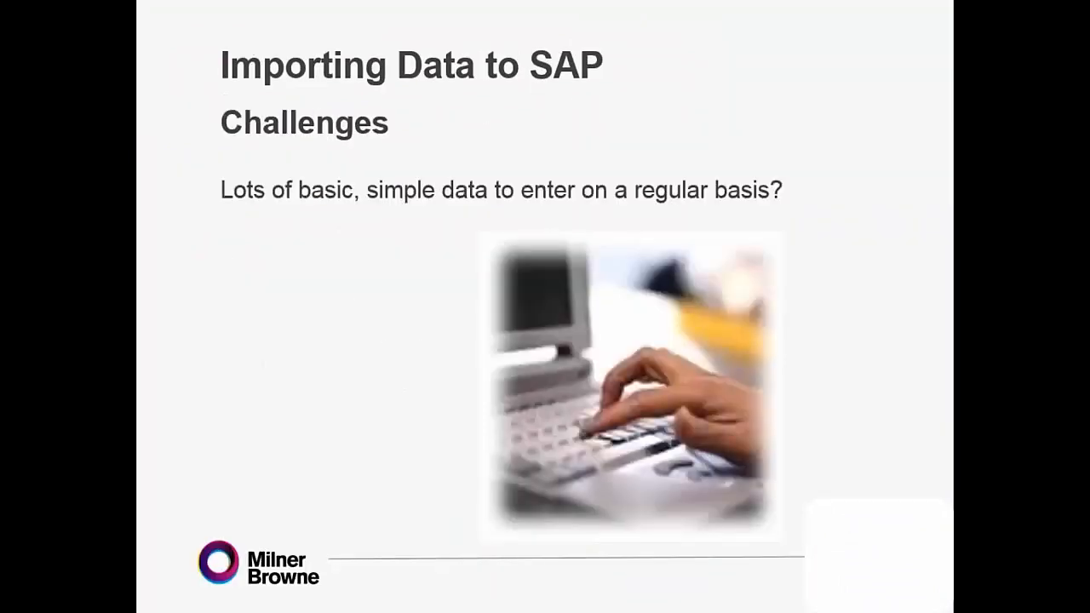
key("Right")
key("Right")
key("Right")
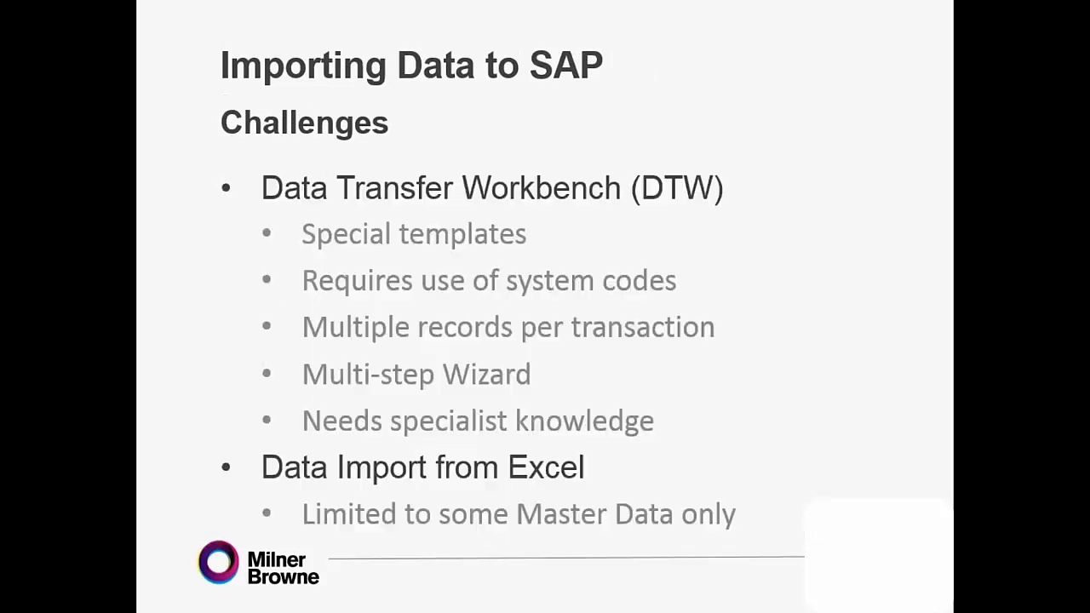
key("Right")
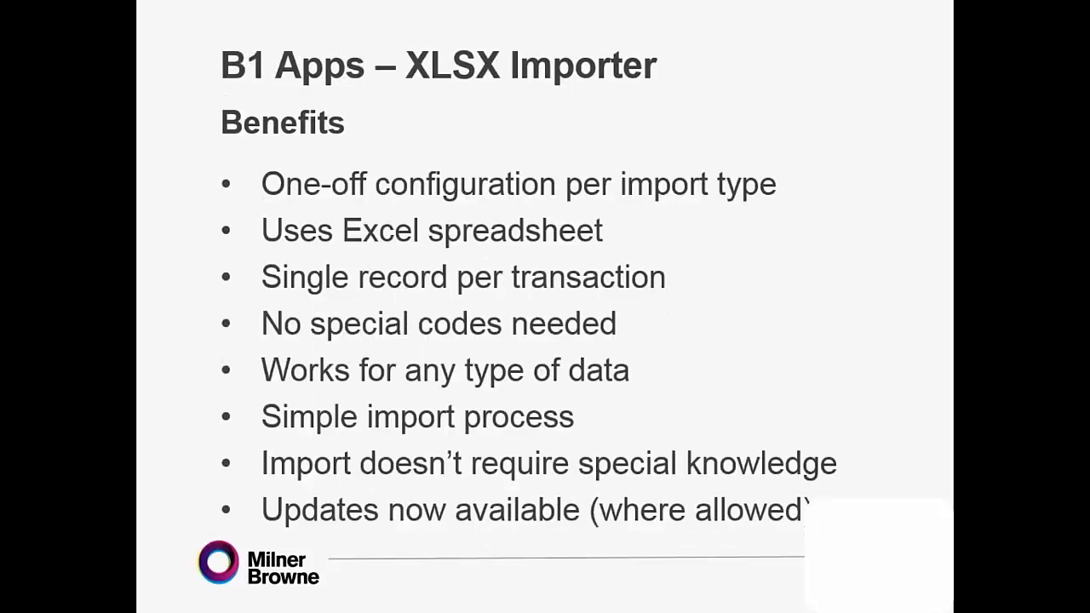
key("Right")
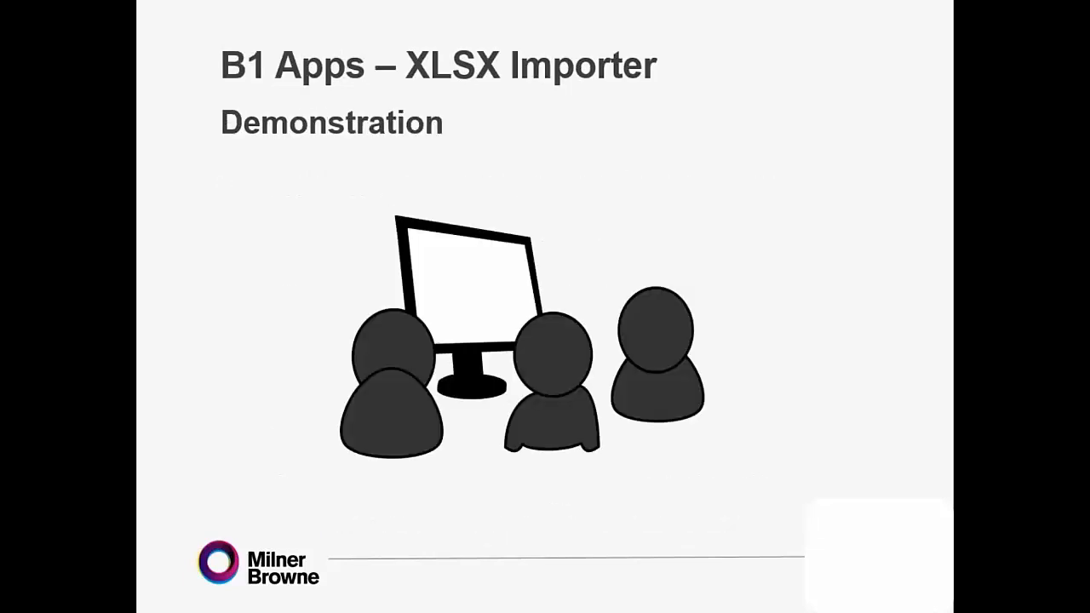
key("Right")
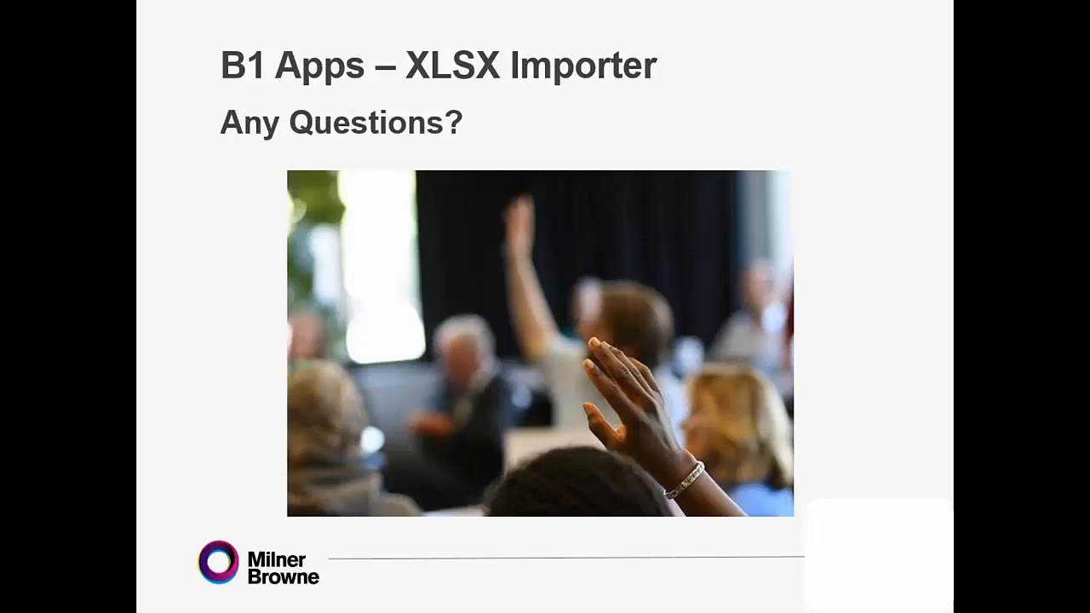